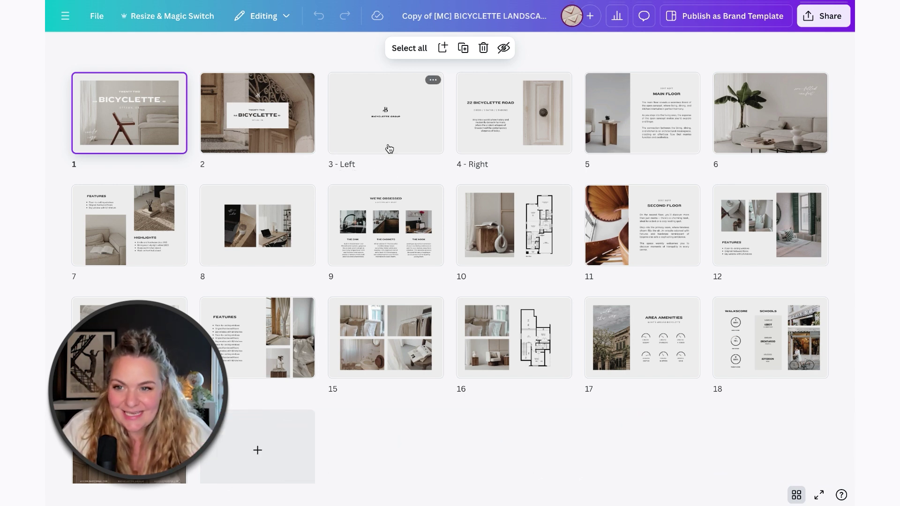
- Copy and resize the Bicyclette brochure to Website size (1366 × 768 px) and open the copy
left_click(162, 16)
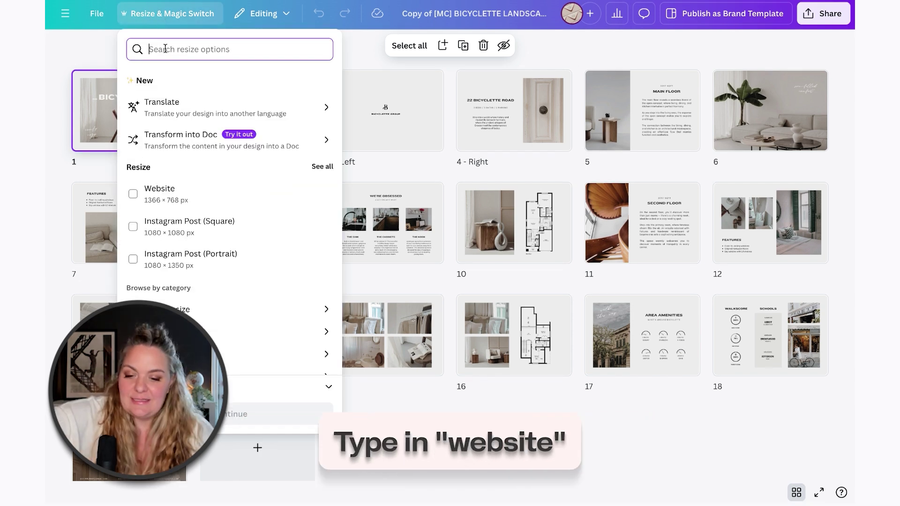
type("web")
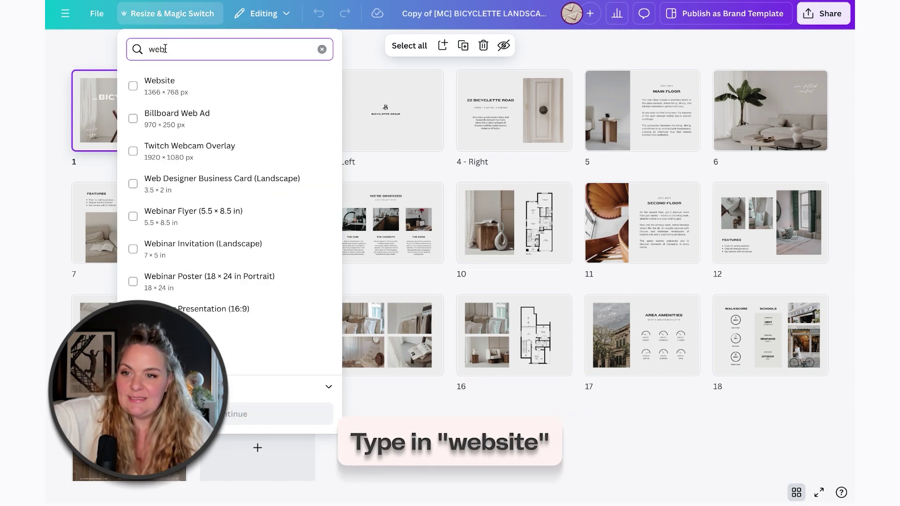
left_click(133, 86)
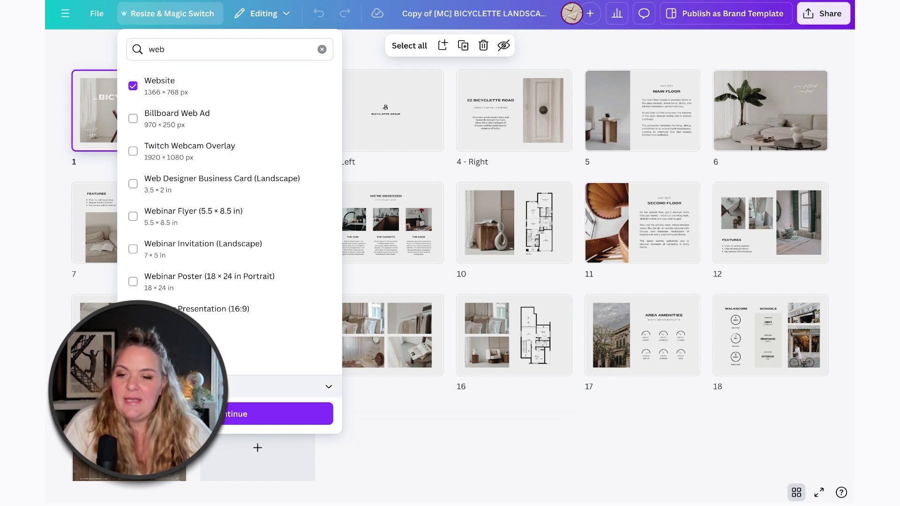
left_click(234, 414)
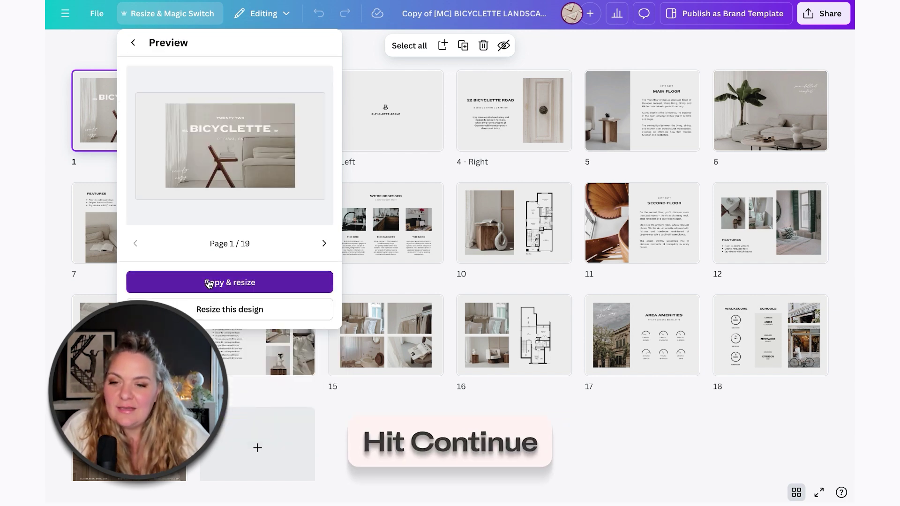
left_click(209, 282)
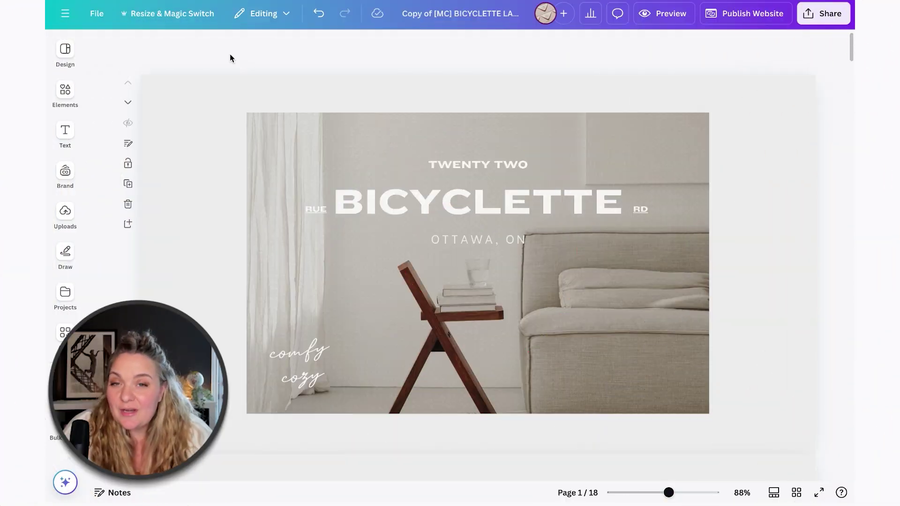
scroll(229, 54, "down", 3)
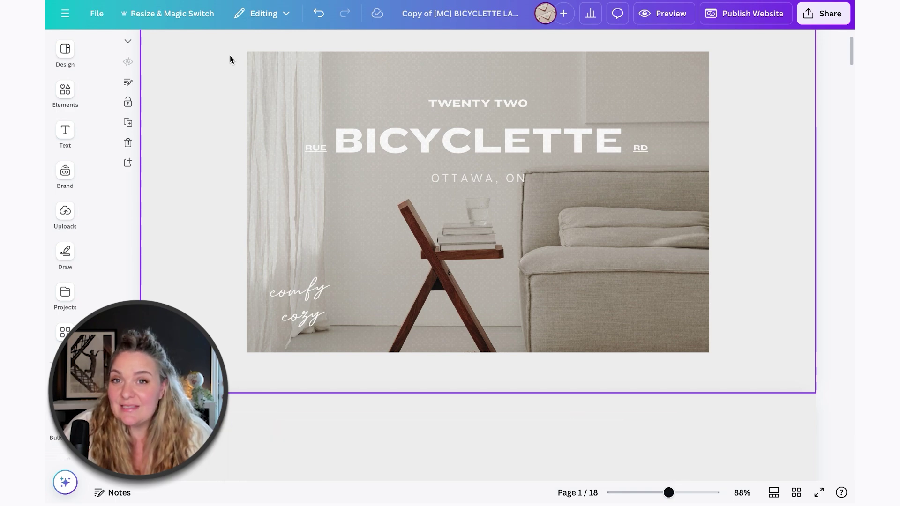
scroll(230, 55, "down", 2)
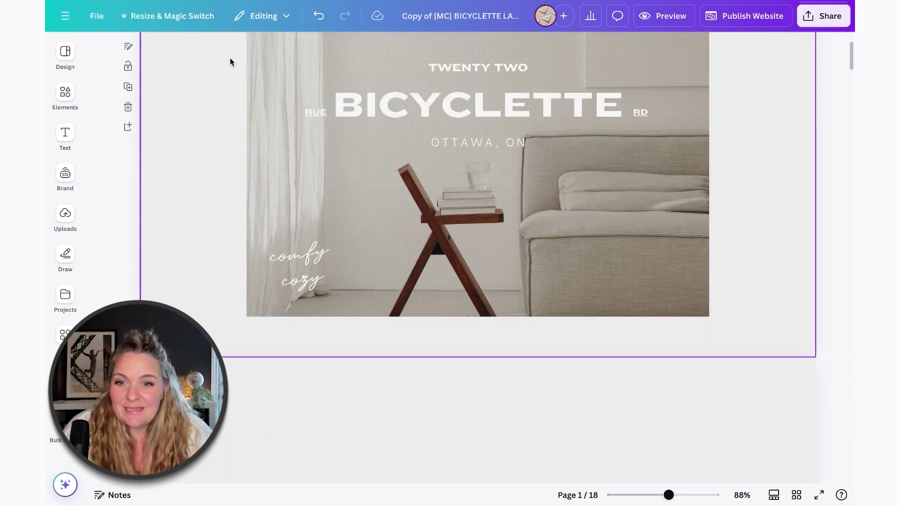
scroll(230, 57, "down", 2)
scroll(229, 57, "up", 2)
scroll(230, 58, "down", 20)
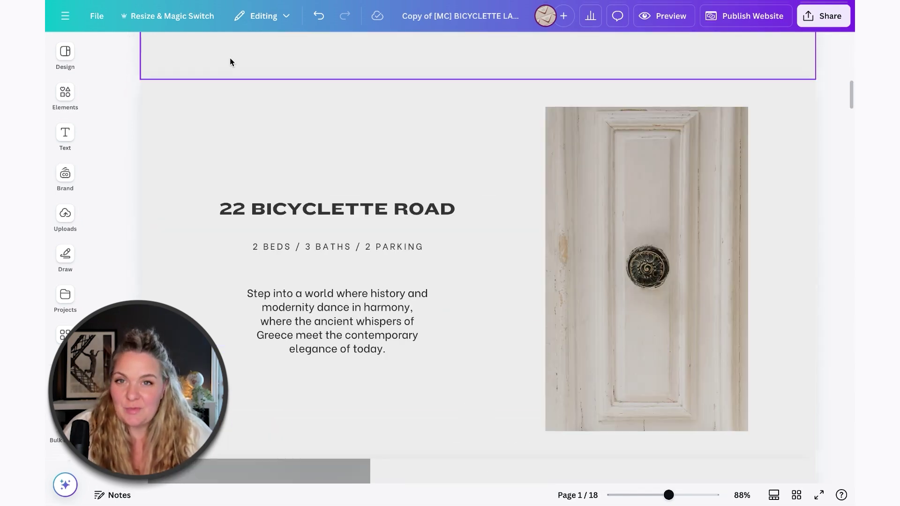
scroll(230, 58, "down", 10)
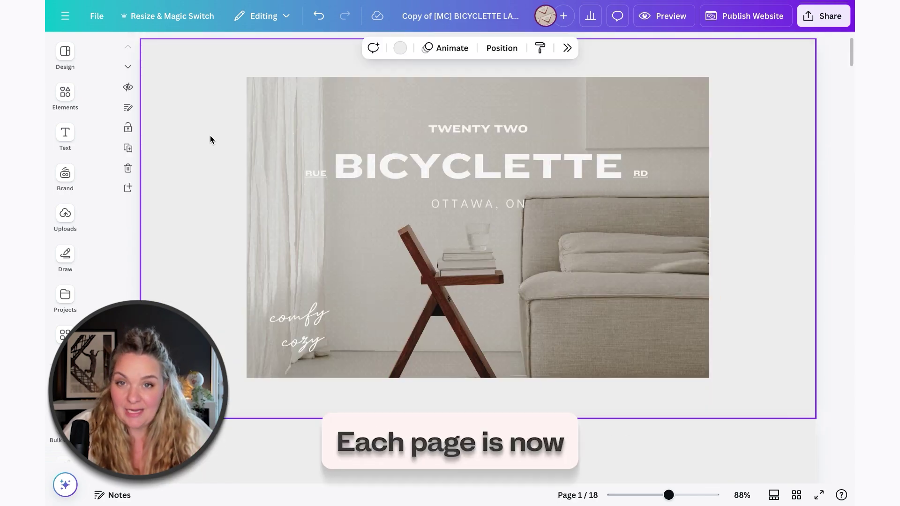
scroll(210, 135, "down", 4)
scroll(191, 275, "down", 1)
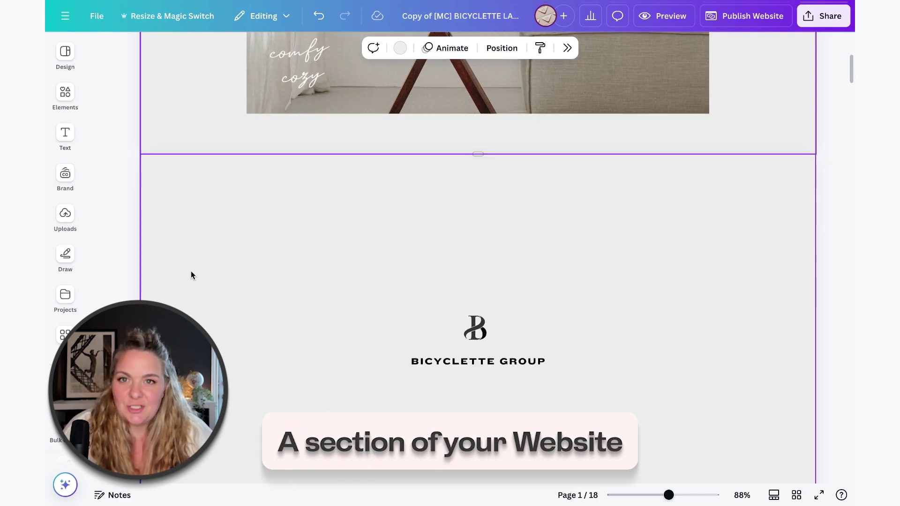
scroll(190, 275, "down", 3)
scroll(191, 275, "down", 6)
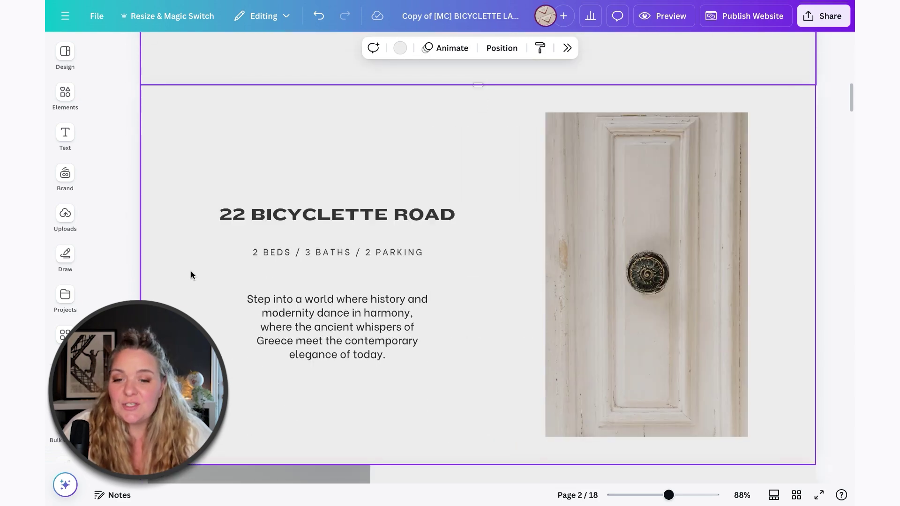
scroll(190, 275, "down", 1)
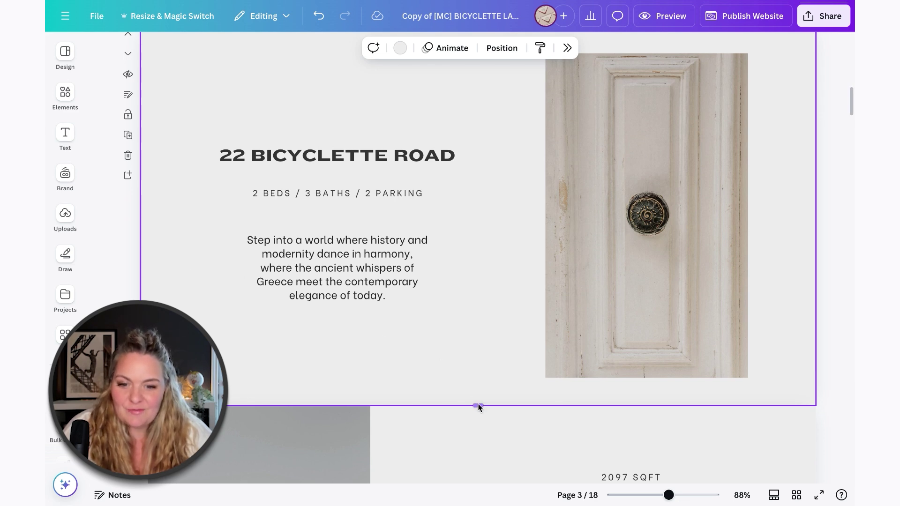
left_click_drag(478, 420, 465, 402)
scroll(465, 402, "up", 3)
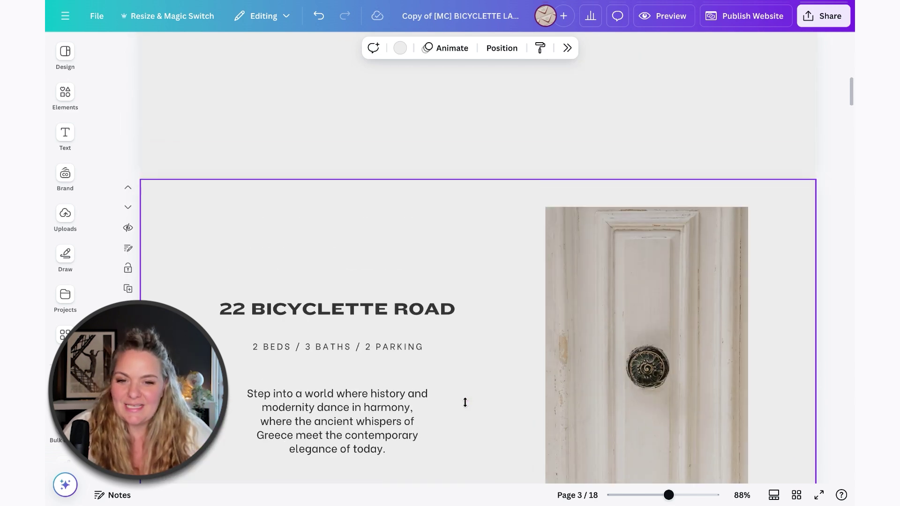
scroll(437, 202, "down", 2)
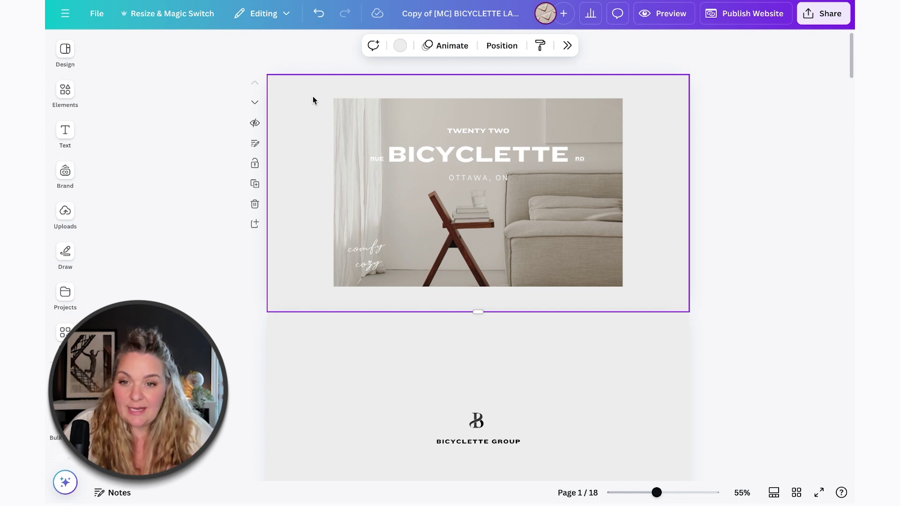
- Select the page-1 title group and stretch its corners so photo and text fill the section
left_click_drag(313, 96, 662, 299)
left_click_drag(332, 97, 295, 77)
left_click_drag(296, 287, 257, 308)
left_click_drag(623, 74, 684, 70)
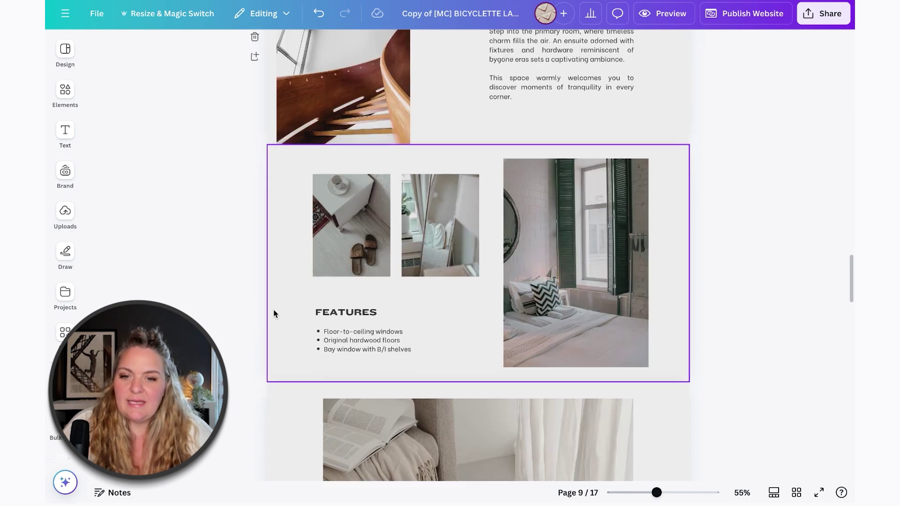
scroll(274, 309, "down", 10)
scroll(273, 309, "down", 10)
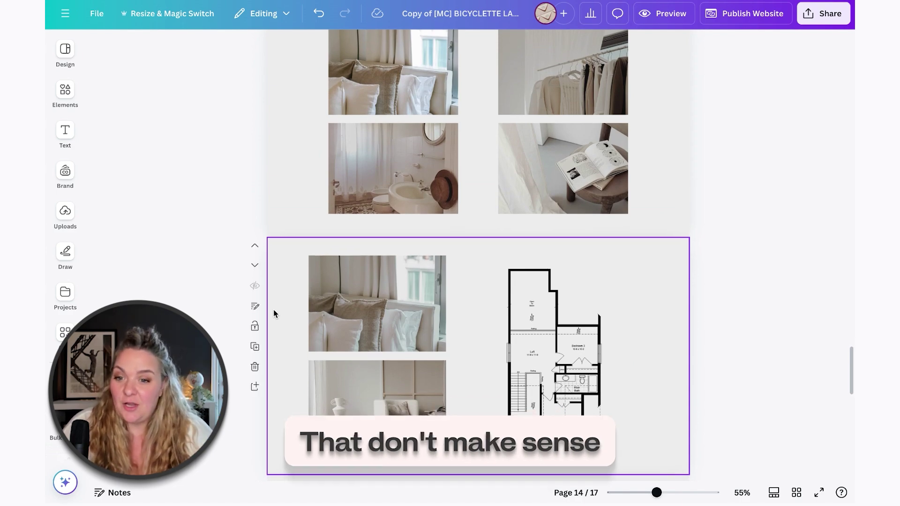
scroll(273, 310, "down", 10)
scroll(273, 309, "down", 6)
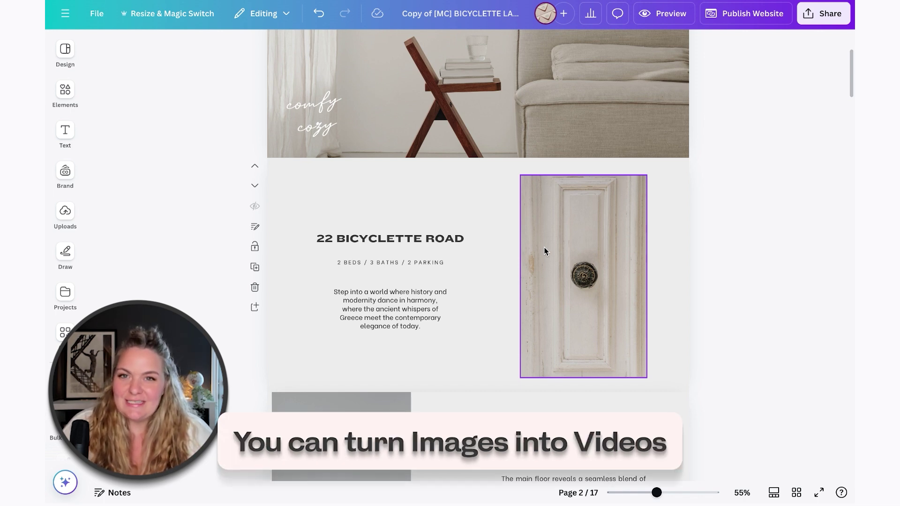
- Drag the 11.1s uploaded video onto the 22 Bicyclette Road door photo to replace it
scroll(542, 251, "down", 5)
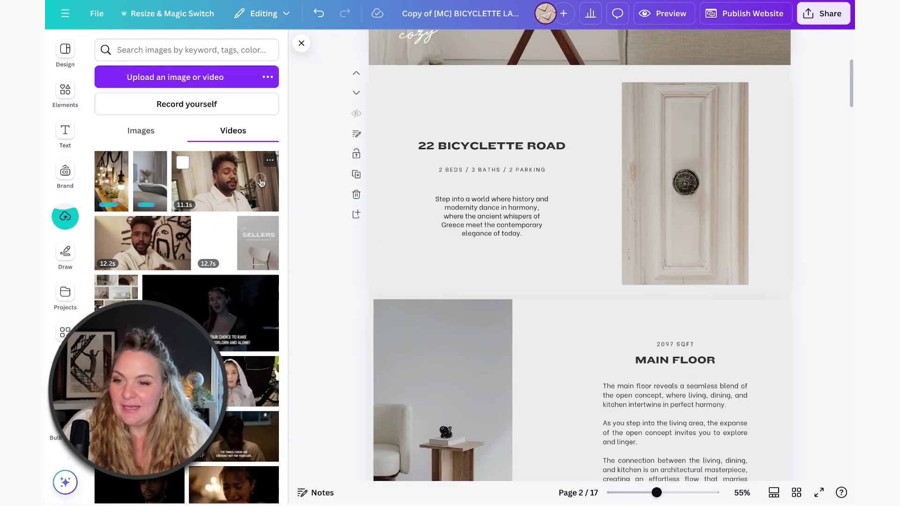
left_click_drag(260, 182, 693, 154)
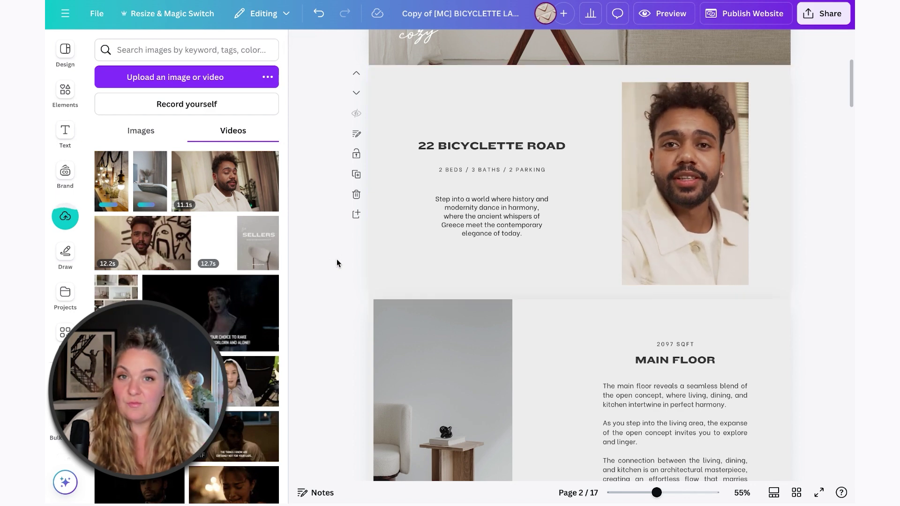
mouse_move(699, 187)
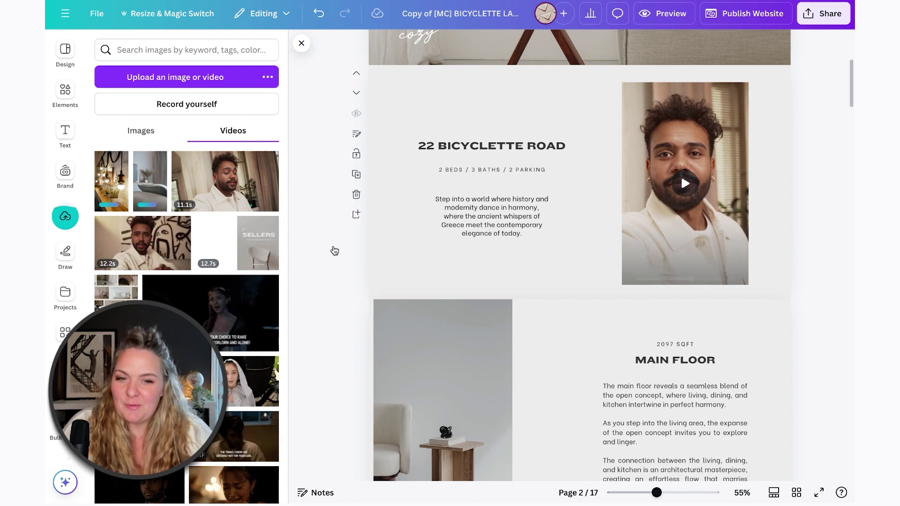
scroll(333, 249, "down", 15)
scroll(403, 307, "up", 18)
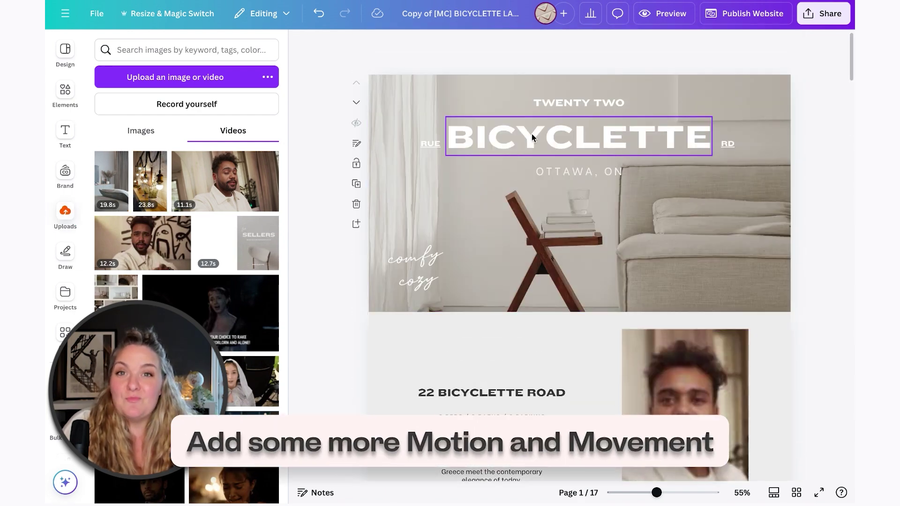
left_click(531, 134)
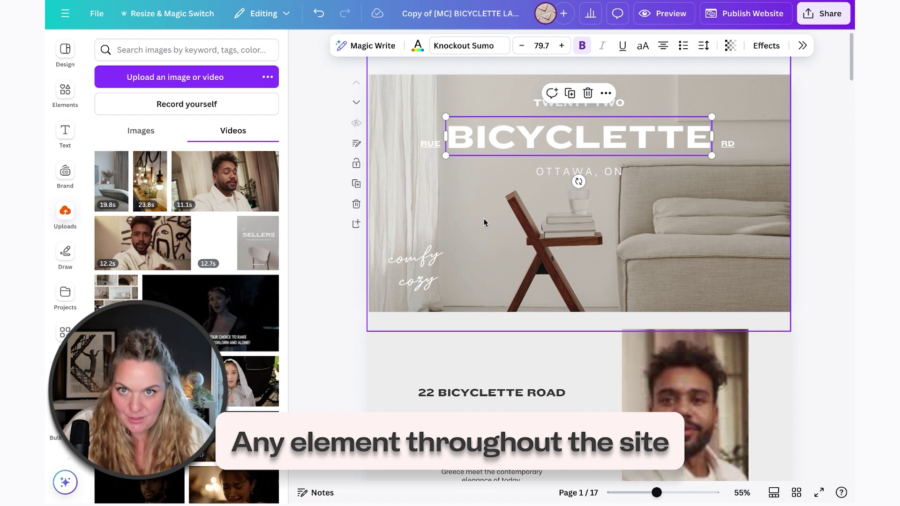
left_click_drag(382, 60, 817, 288)
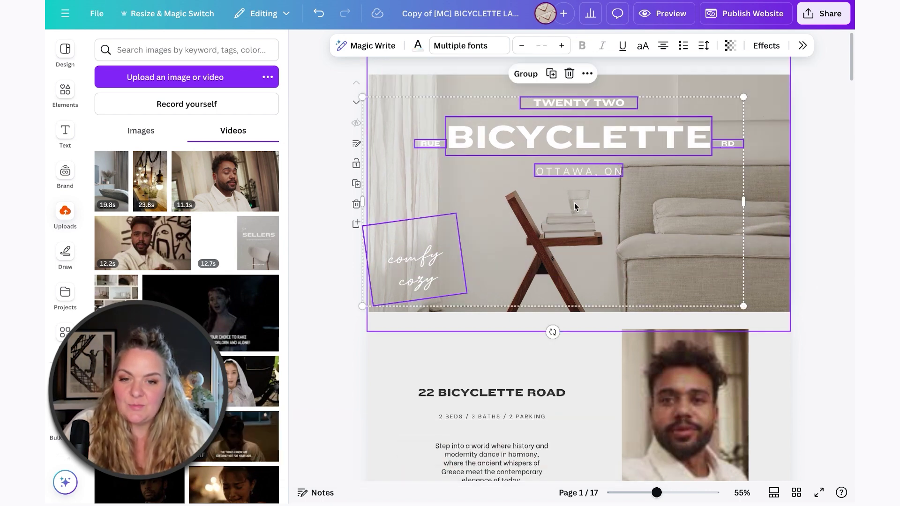
left_click(690, 227)
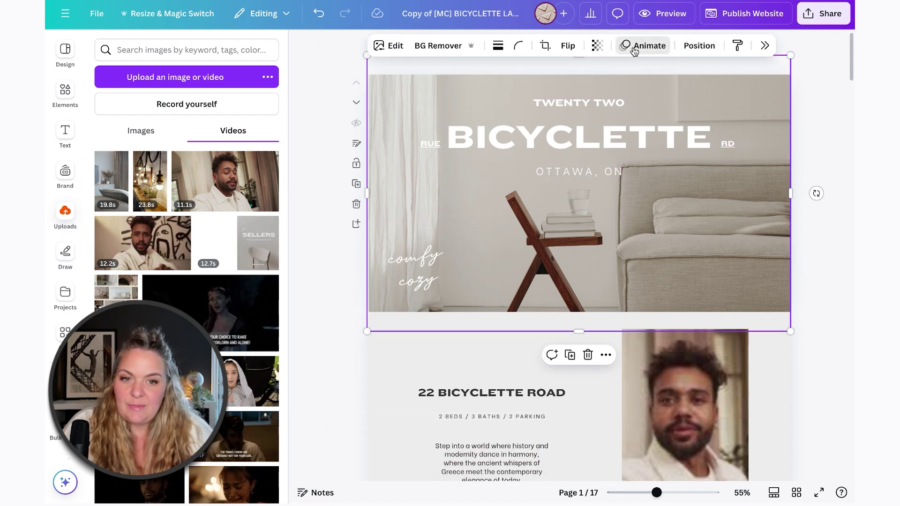
left_click(633, 47)
left_click(718, 78)
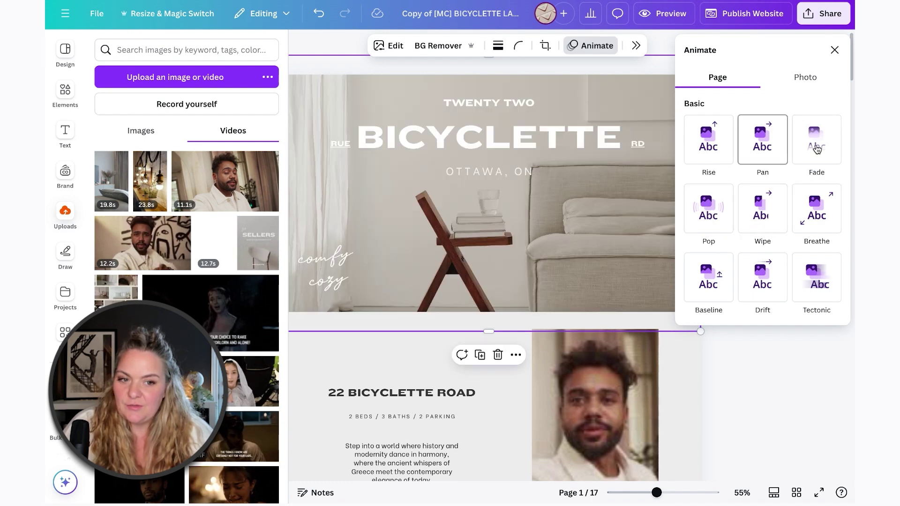
key("Escape")
scroll(488, 293, "down", 20)
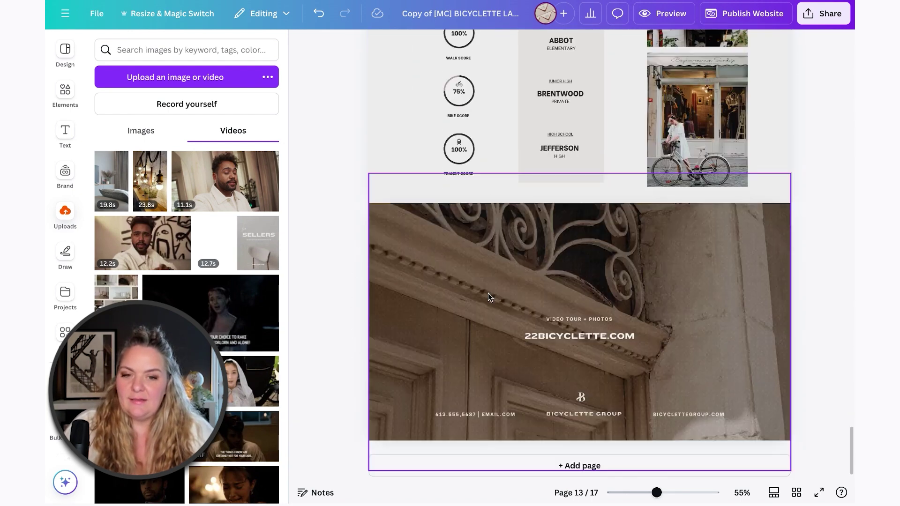
- Select the phone and email text on the last page and open its more-options menu
left_click(457, 415)
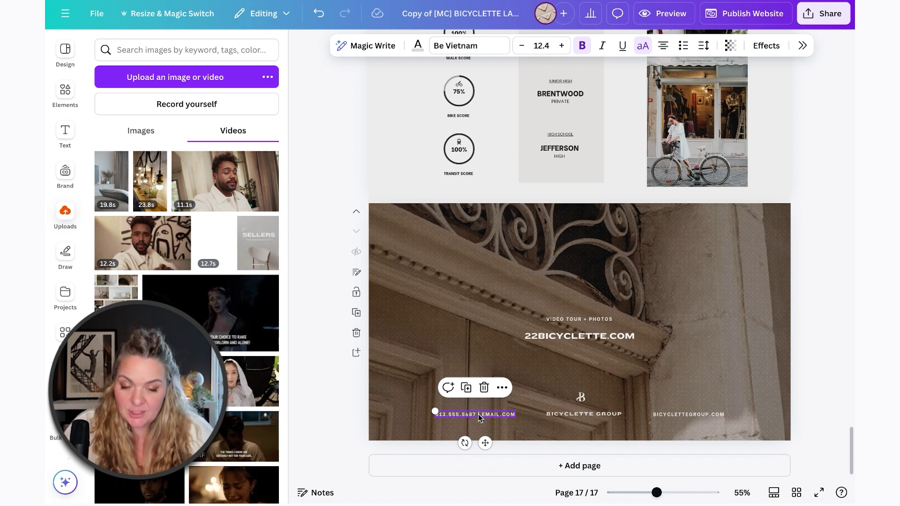
left_click(637, 415)
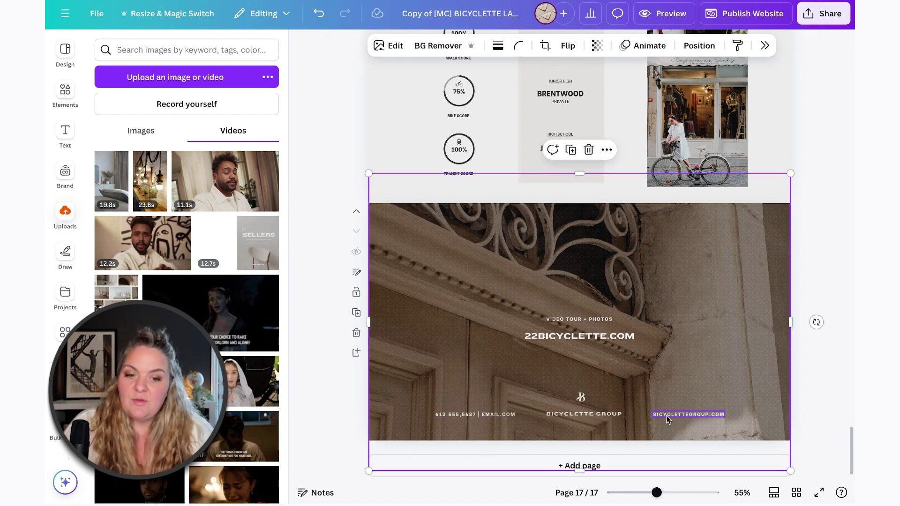
left_click(666, 415)
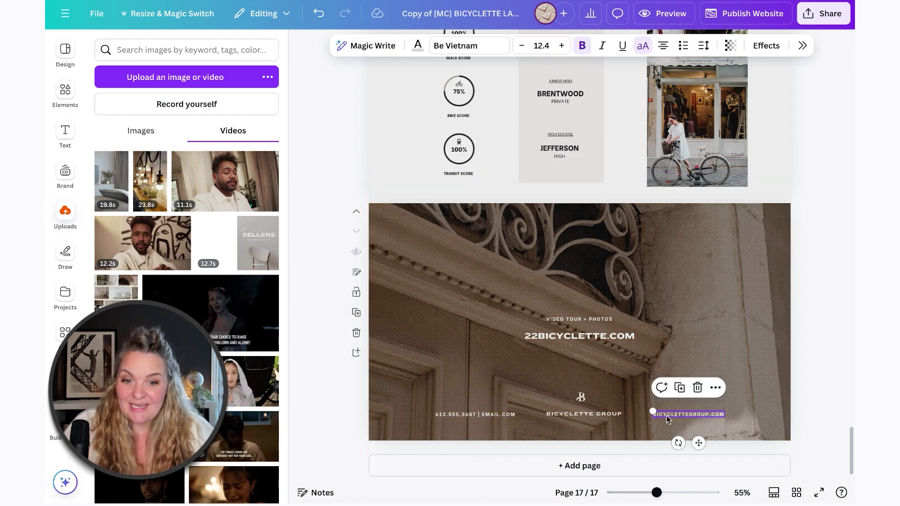
left_click(468, 414)
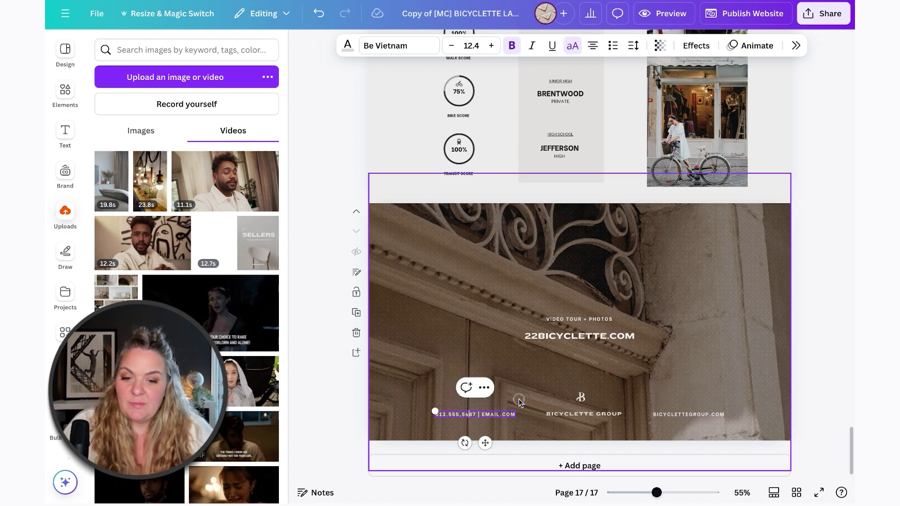
left_click(519, 402)
left_click(473, 414)
left_click(502, 387)
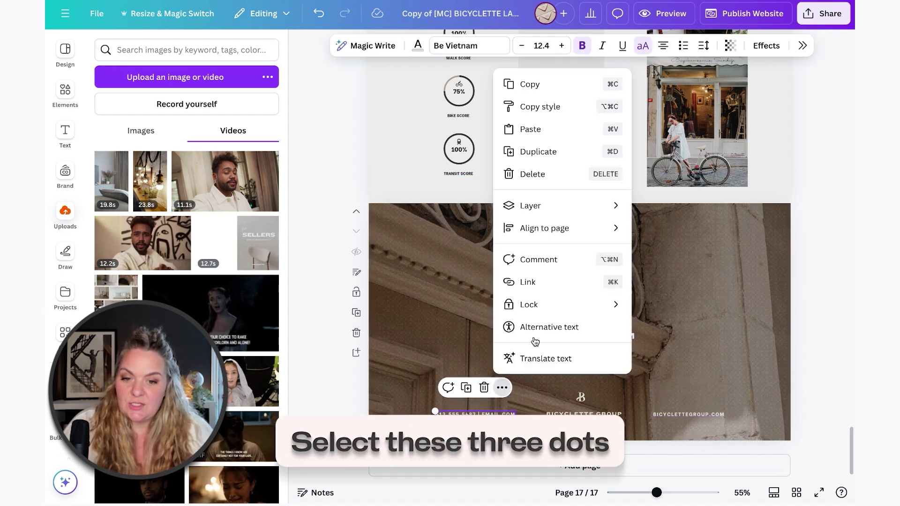
- Attach a mailto: email link to the contact text and verify it
left_click(539, 279)
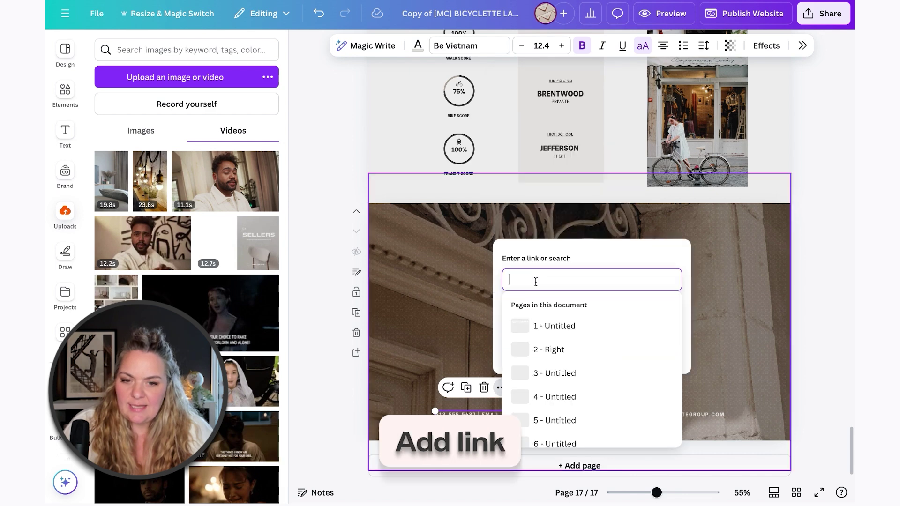
type("mailto:")
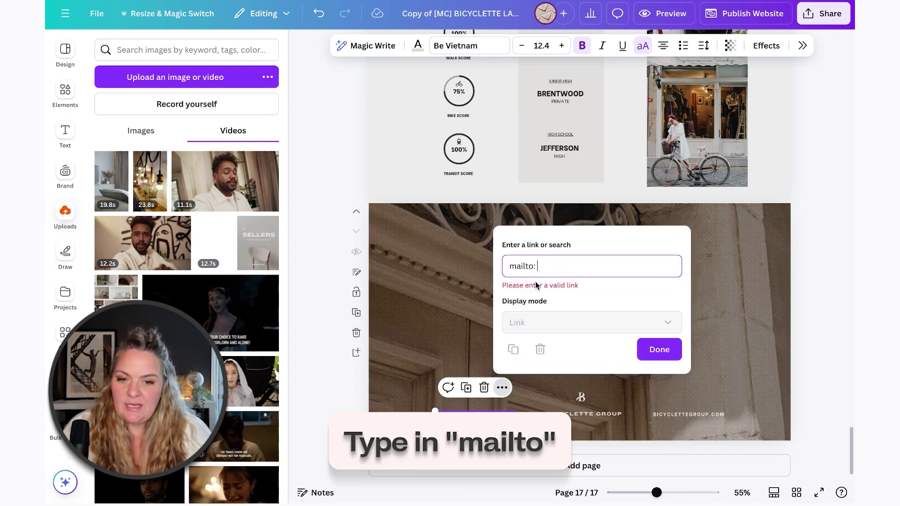
left_click(417, 406)
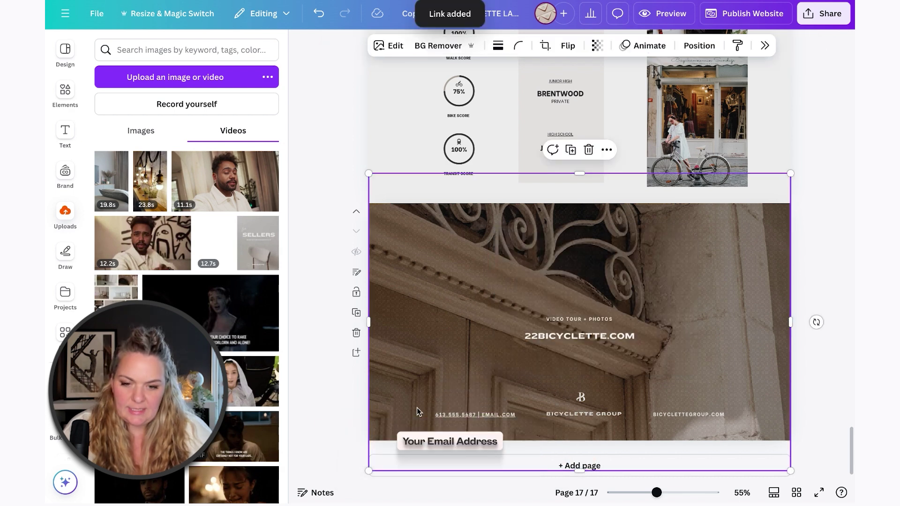
left_click(443, 416)
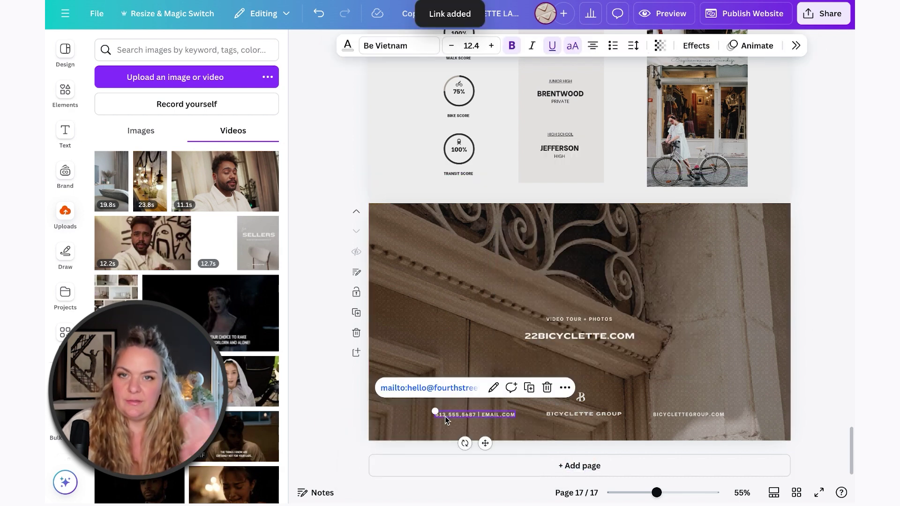
left_click(469, 364)
scroll(467, 365, "up", 1)
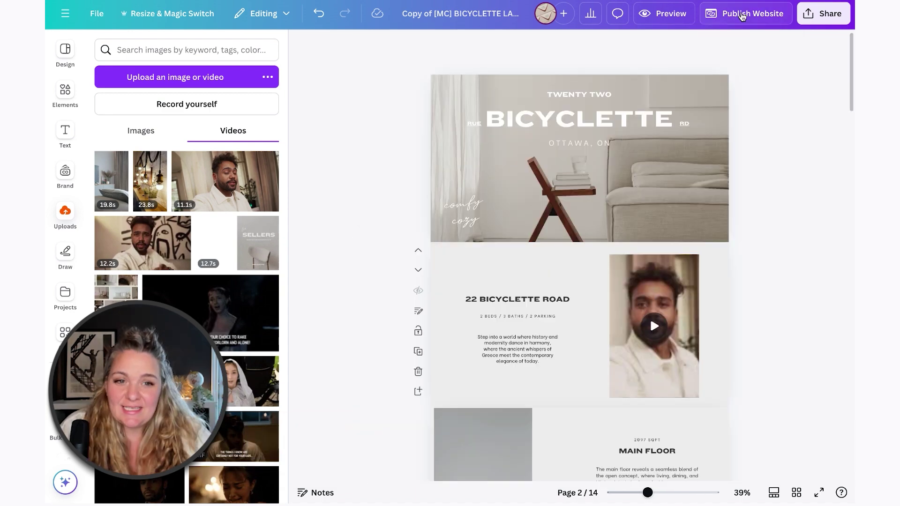
- Untick Include navigation menu in the Publish website settings, then return to the cover section
left_click(742, 17)
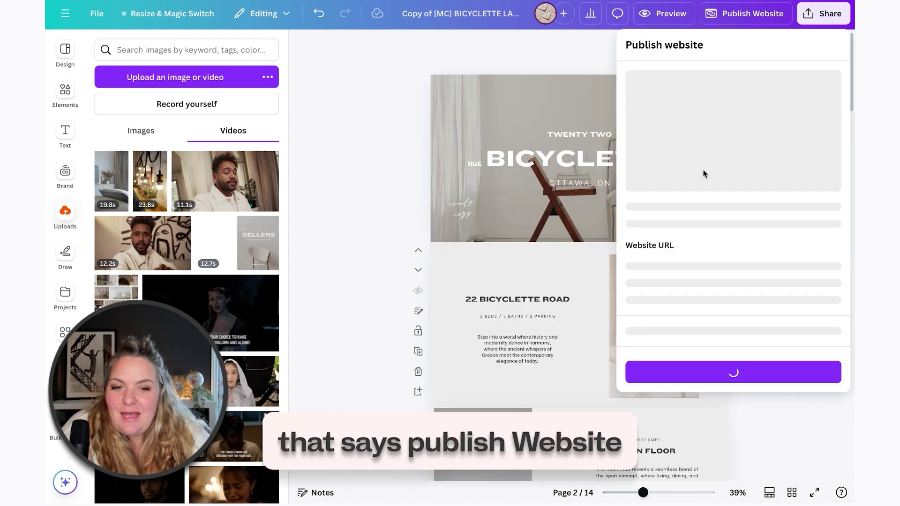
left_click(699, 233)
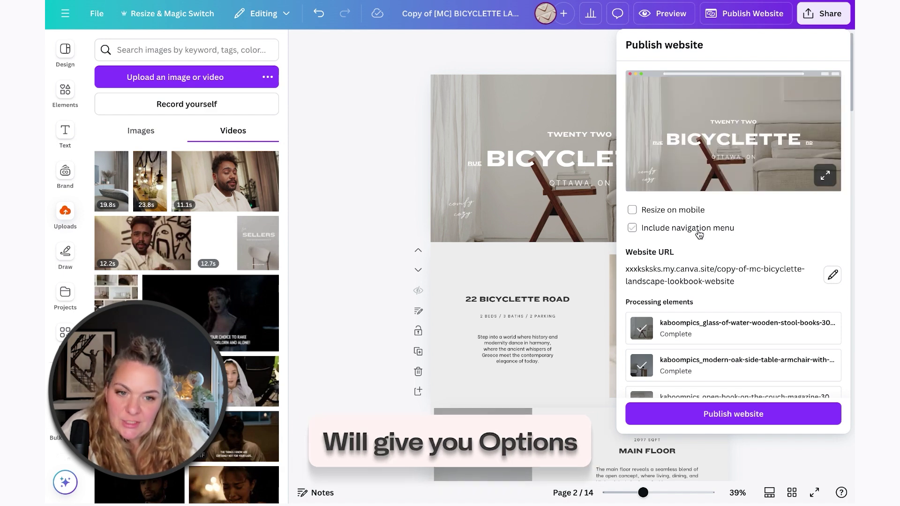
left_click(673, 210)
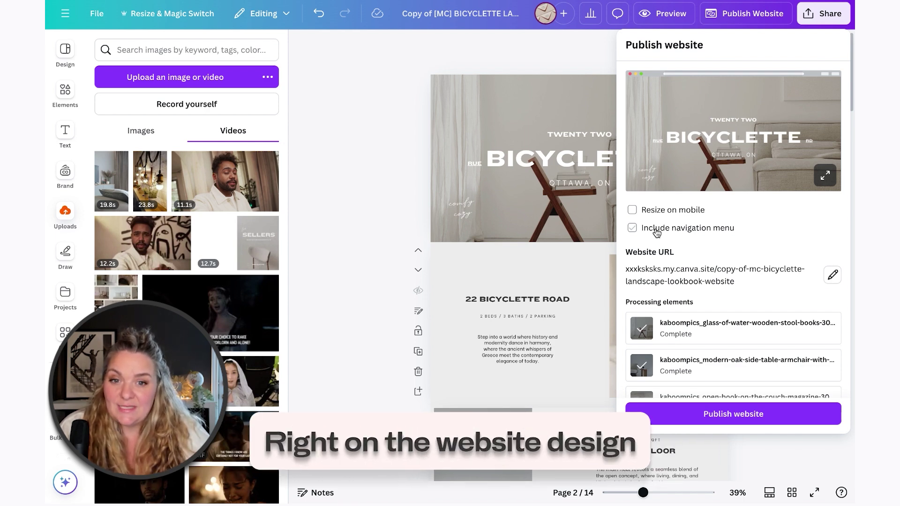
key("Escape")
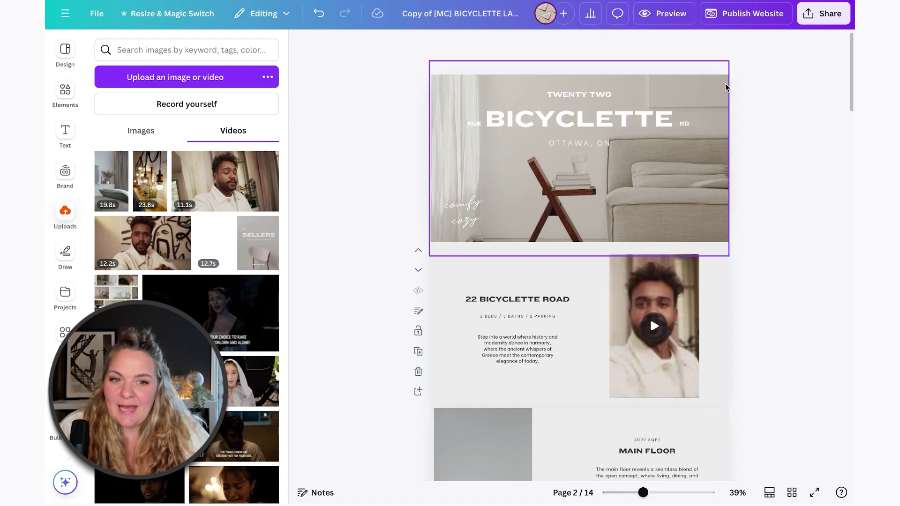
left_click(703, 85)
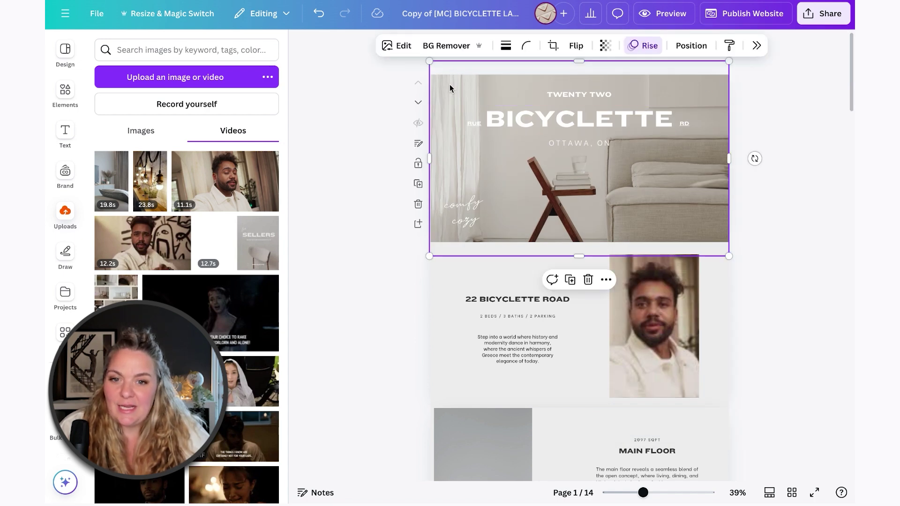
left_click(745, 13)
- Change the website address ending to 'bicyclettedrive'
left_click(837, 204)
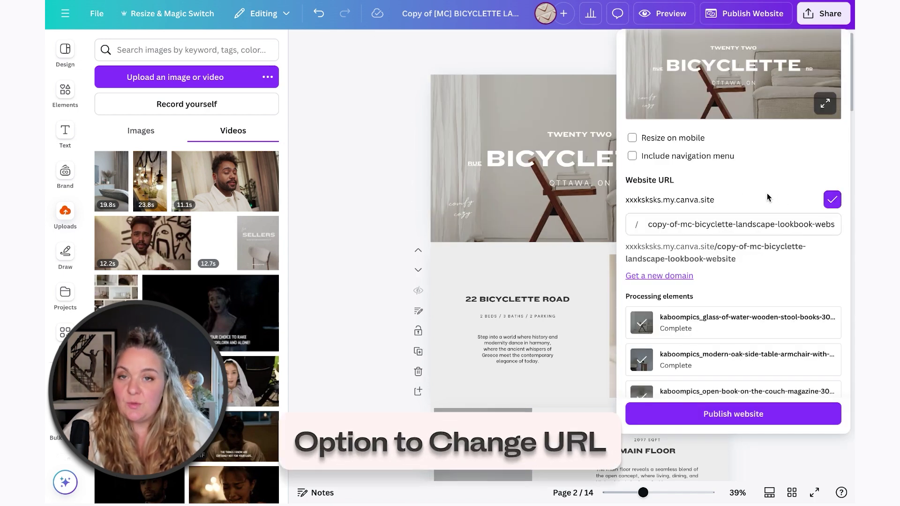
left_click(652, 224)
key("ctrl+a")
type("bicyclettedrive")
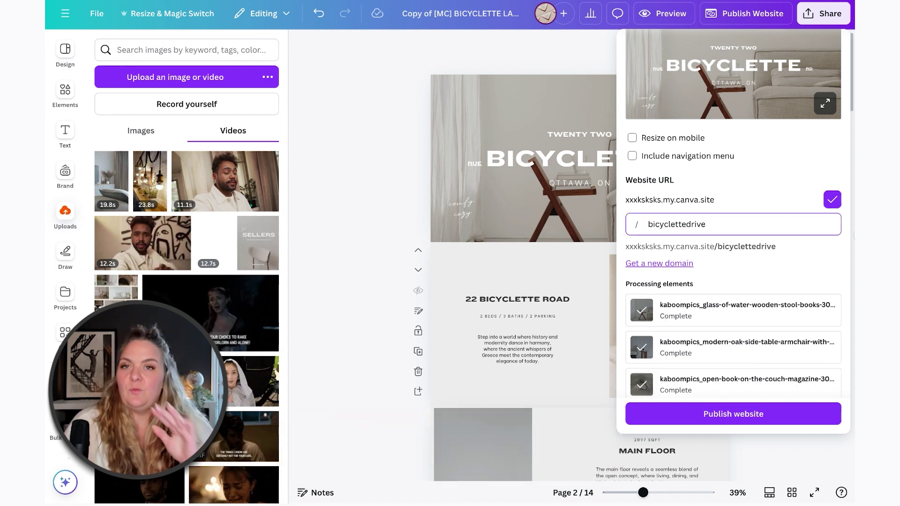
- Turn on Link preview in the advanced publishing settings
scroll(666, 173, "down", 2)
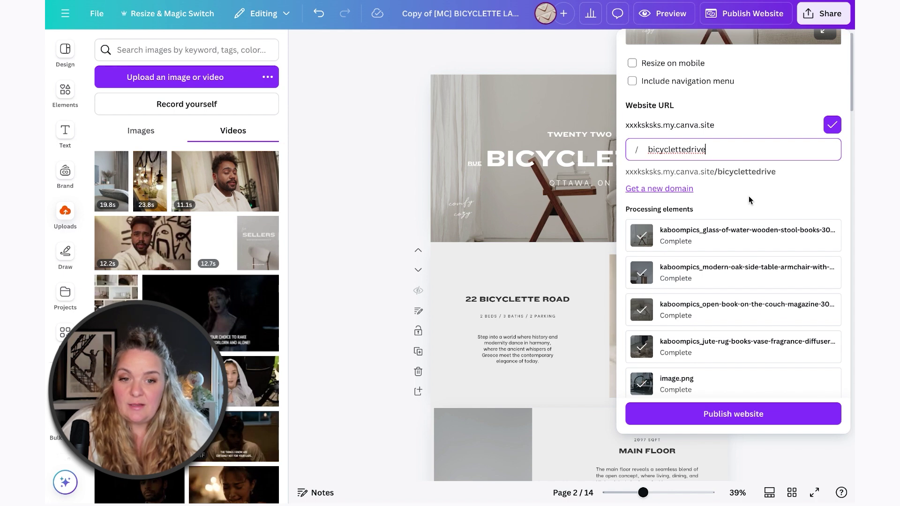
scroll(749, 196, "down", 1)
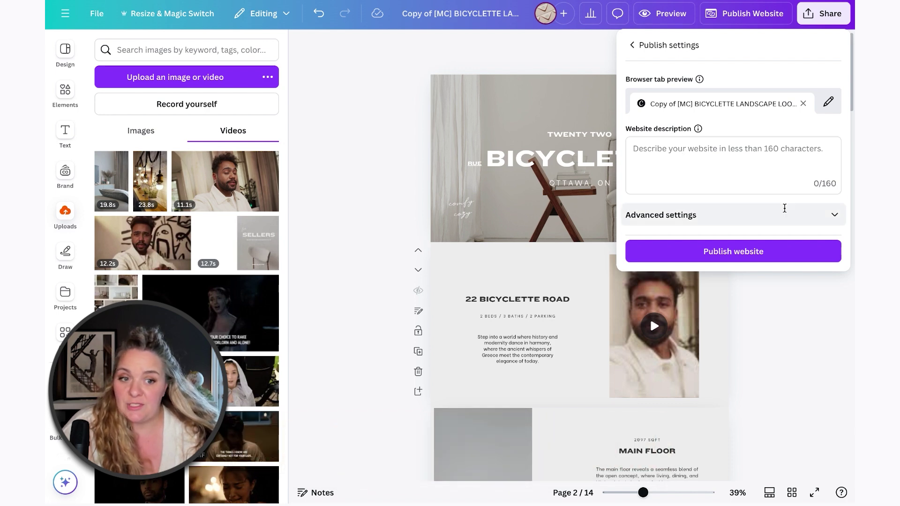
left_click(802, 214)
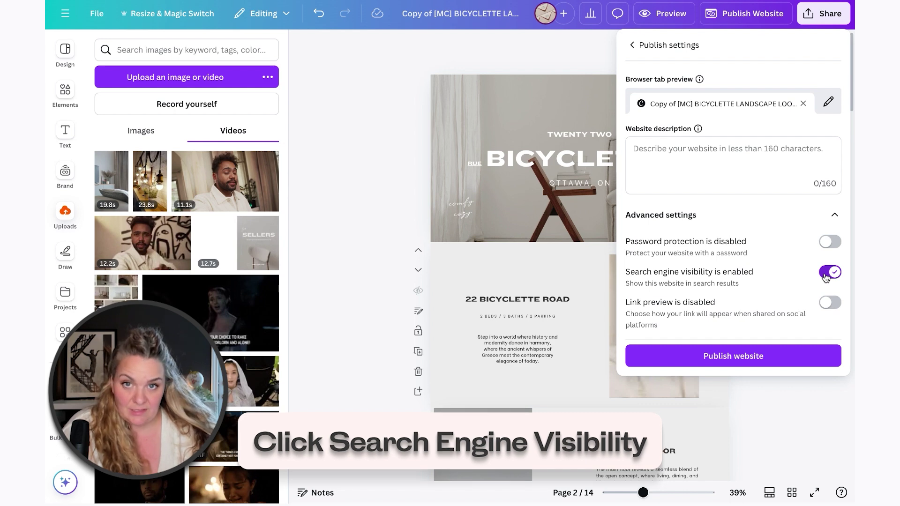
left_click(828, 302)
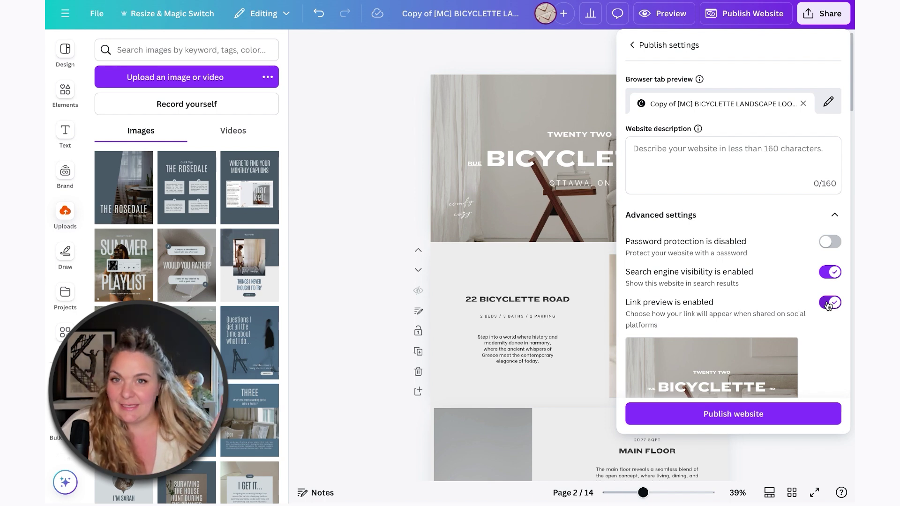
scroll(796, 328, "down", 2)
- Publish the website and scroll the live site from Main Floor through Area Amenities
left_click(680, 415)
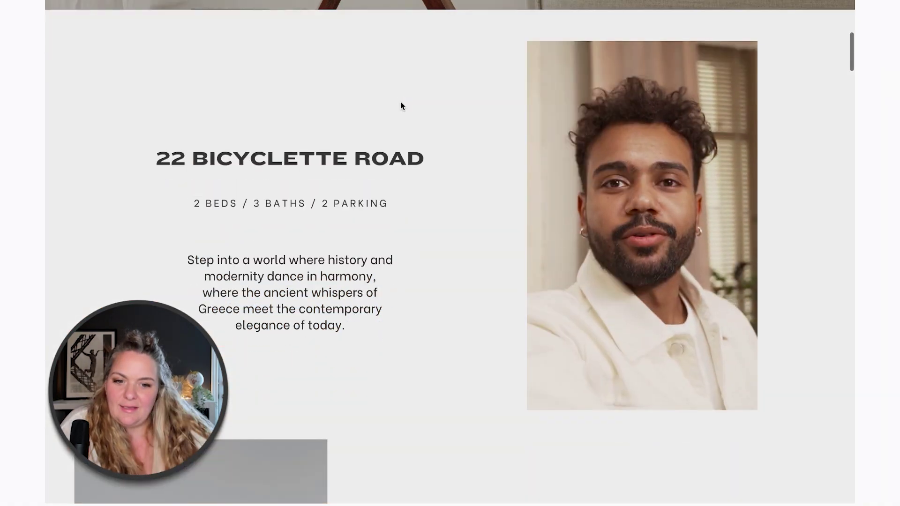
scroll(401, 106, "down", 9)
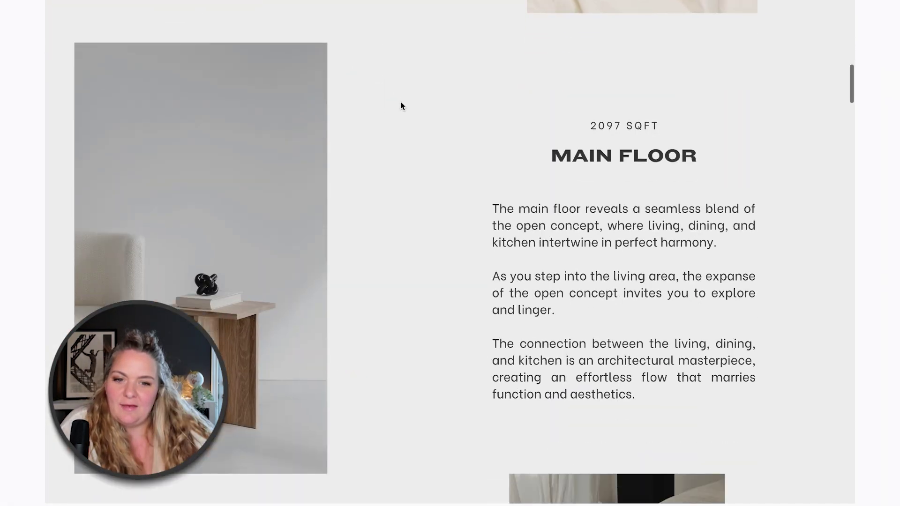
scroll(401, 105, "down", 15)
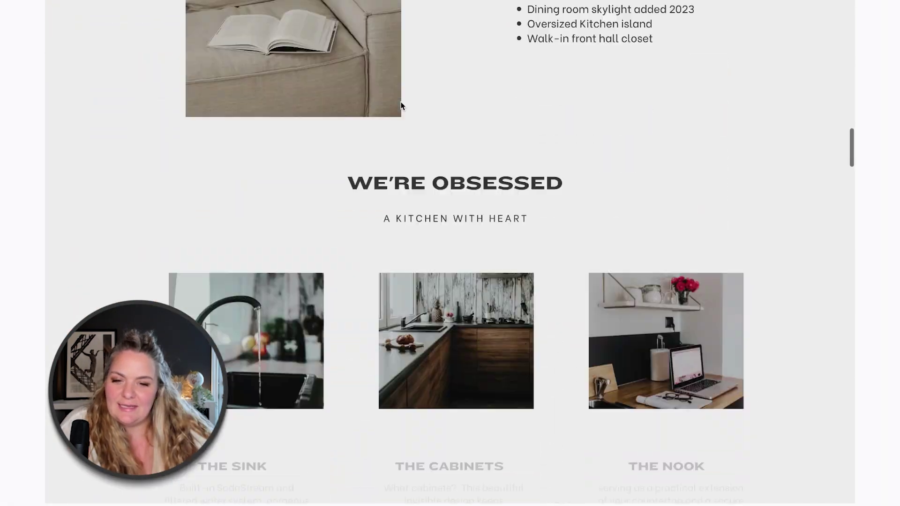
scroll(401, 105, "down", 15)
scroll(401, 105, "down", 15)
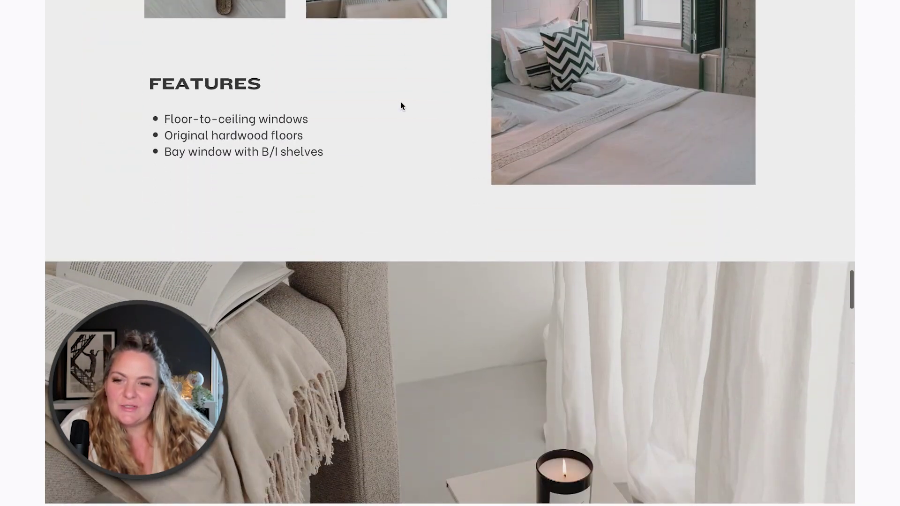
scroll(401, 106, "down", 15)
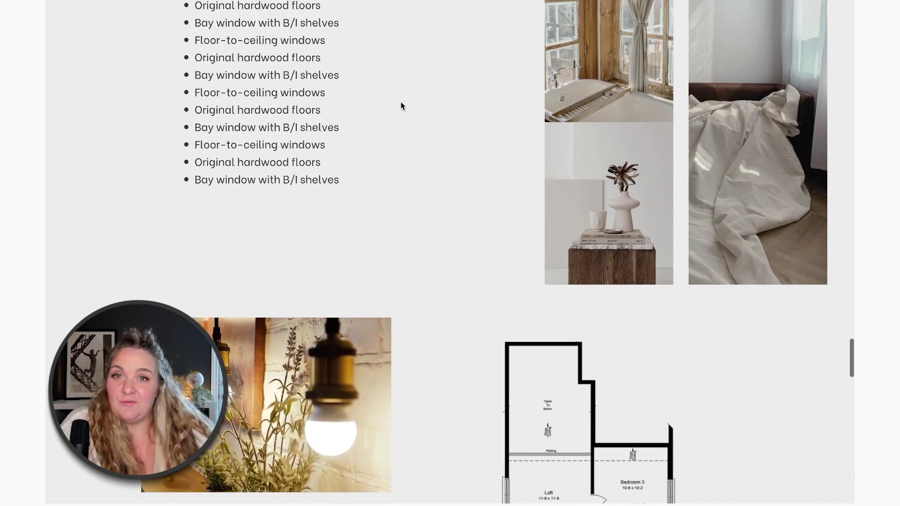
scroll(401, 105, "down", 10)
scroll(394, 105, "up", 4)
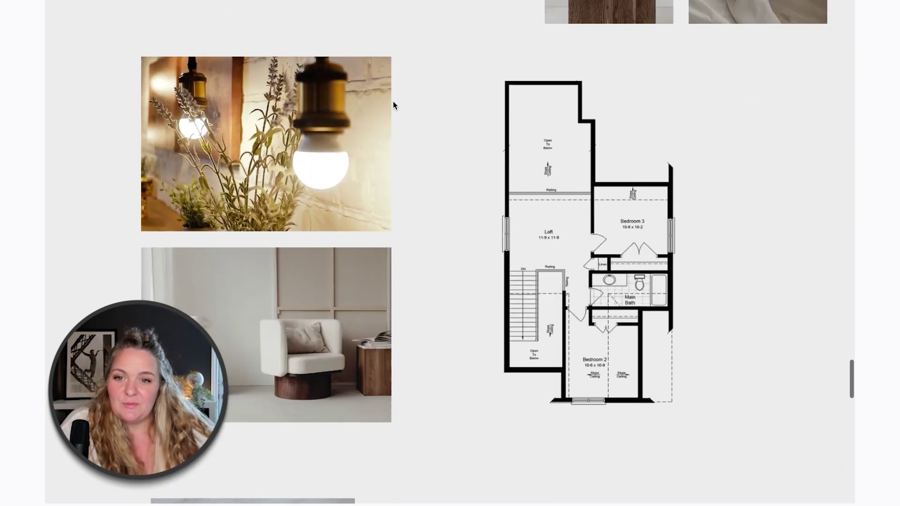
scroll(467, 171, "down", 10)
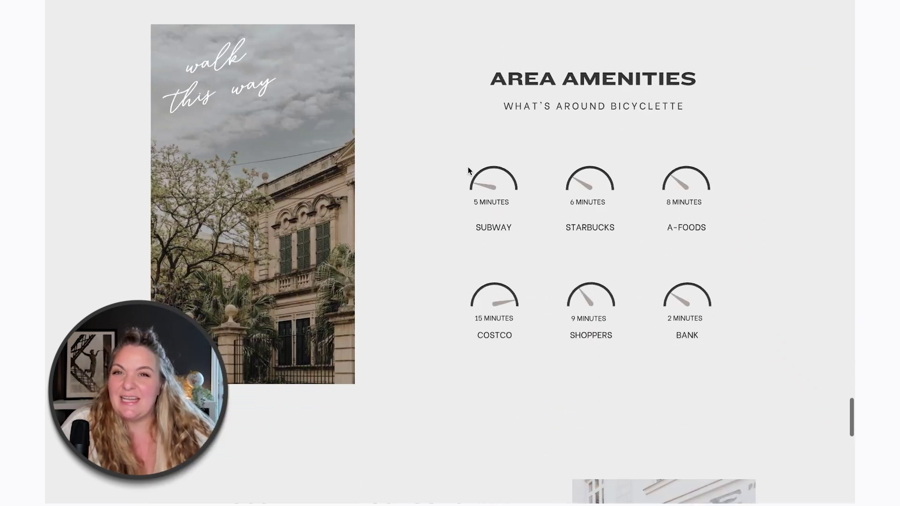